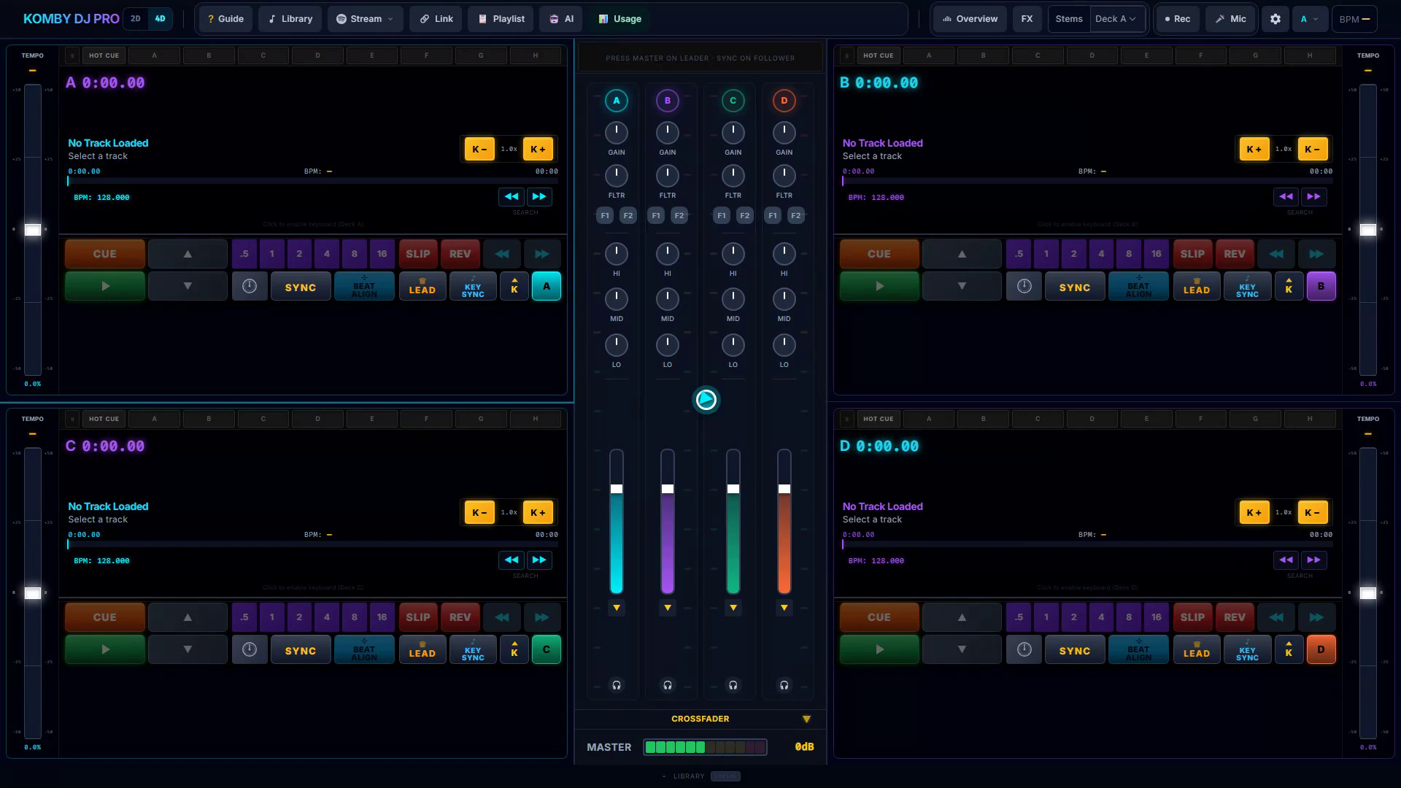
# - Switch to the 2D two-deck layout and open the music library
pyautogui.click(139, 22)
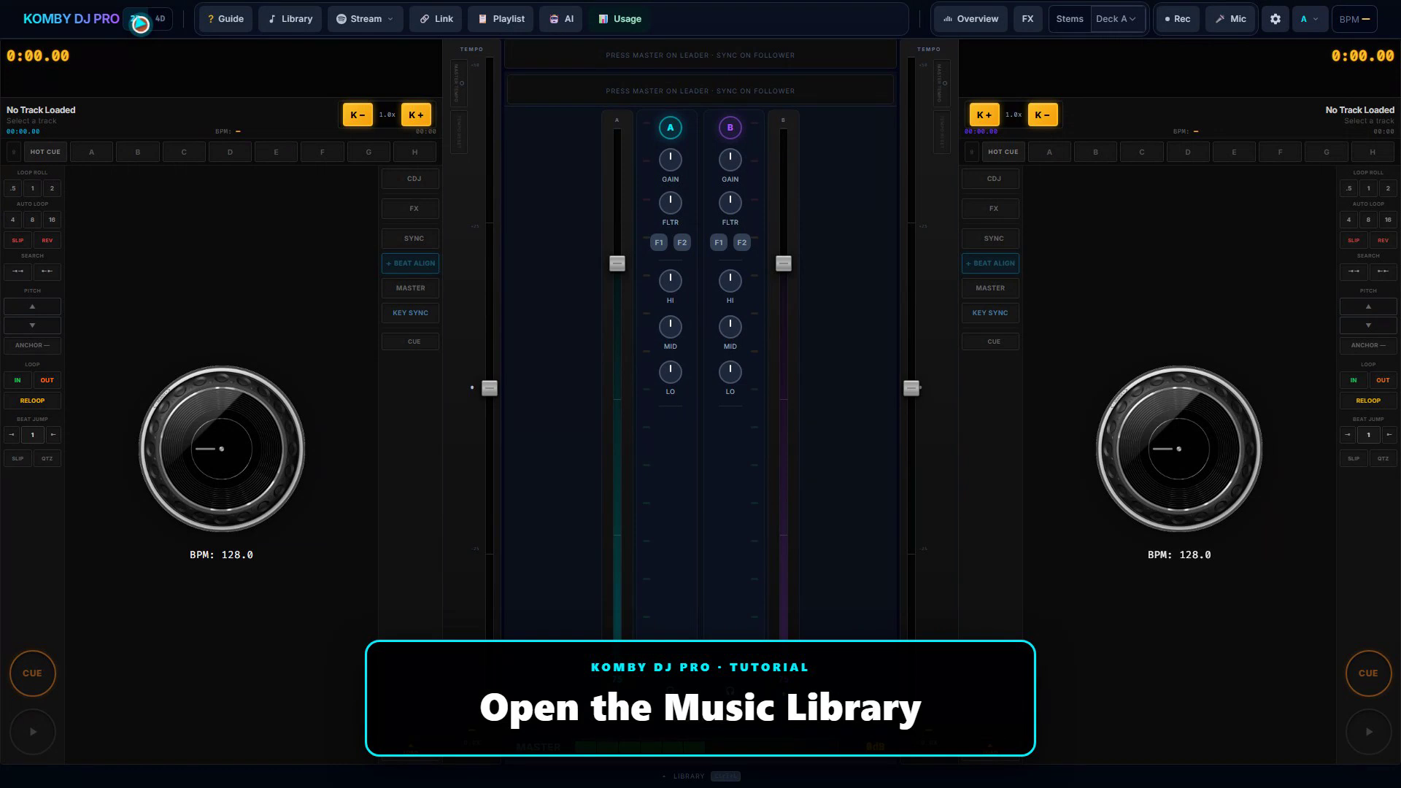
pyautogui.click(292, 19)
# - Search the library for "International Radio" and load Komby Komby (International Radio) onto Deck A
pyautogui.click(702, 684)
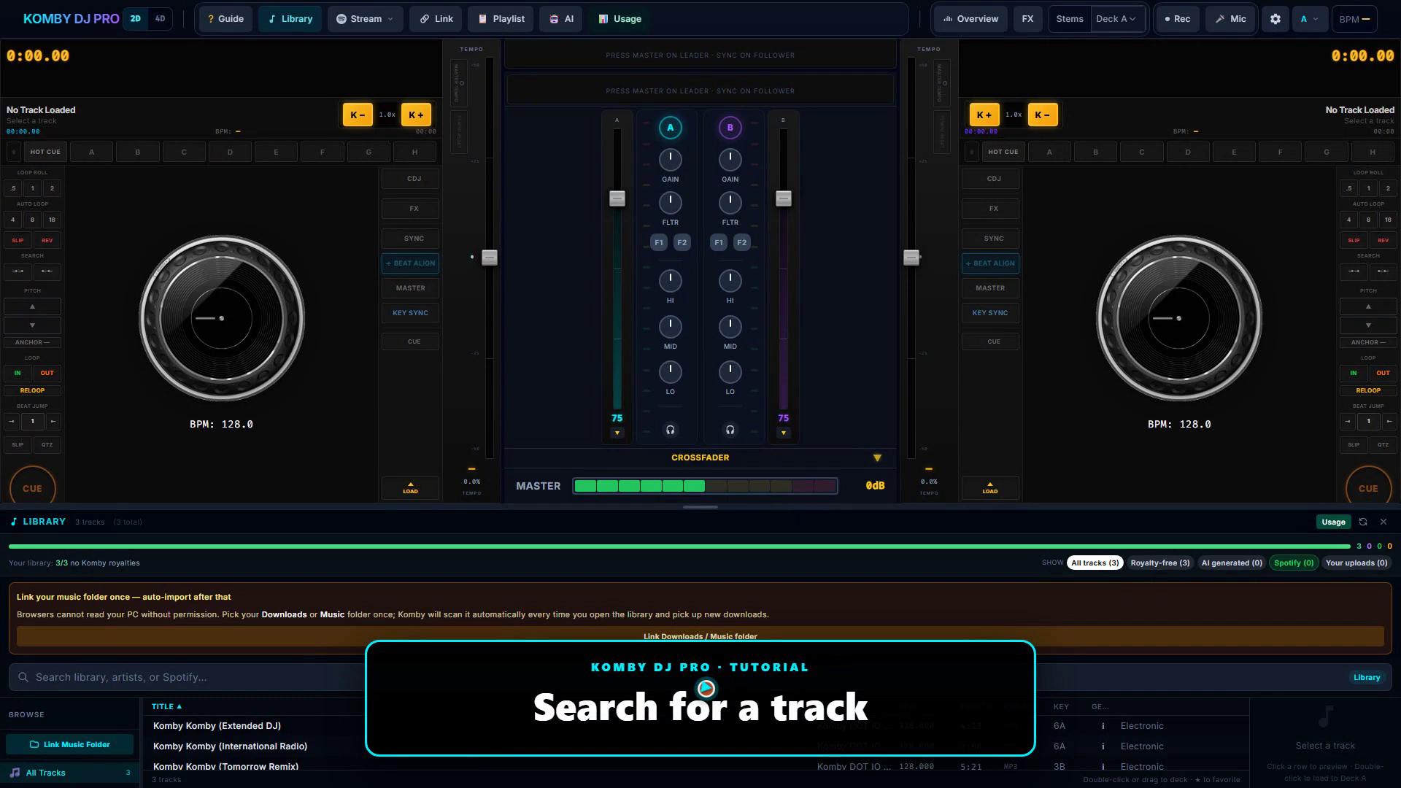
pyautogui.click(704, 682)
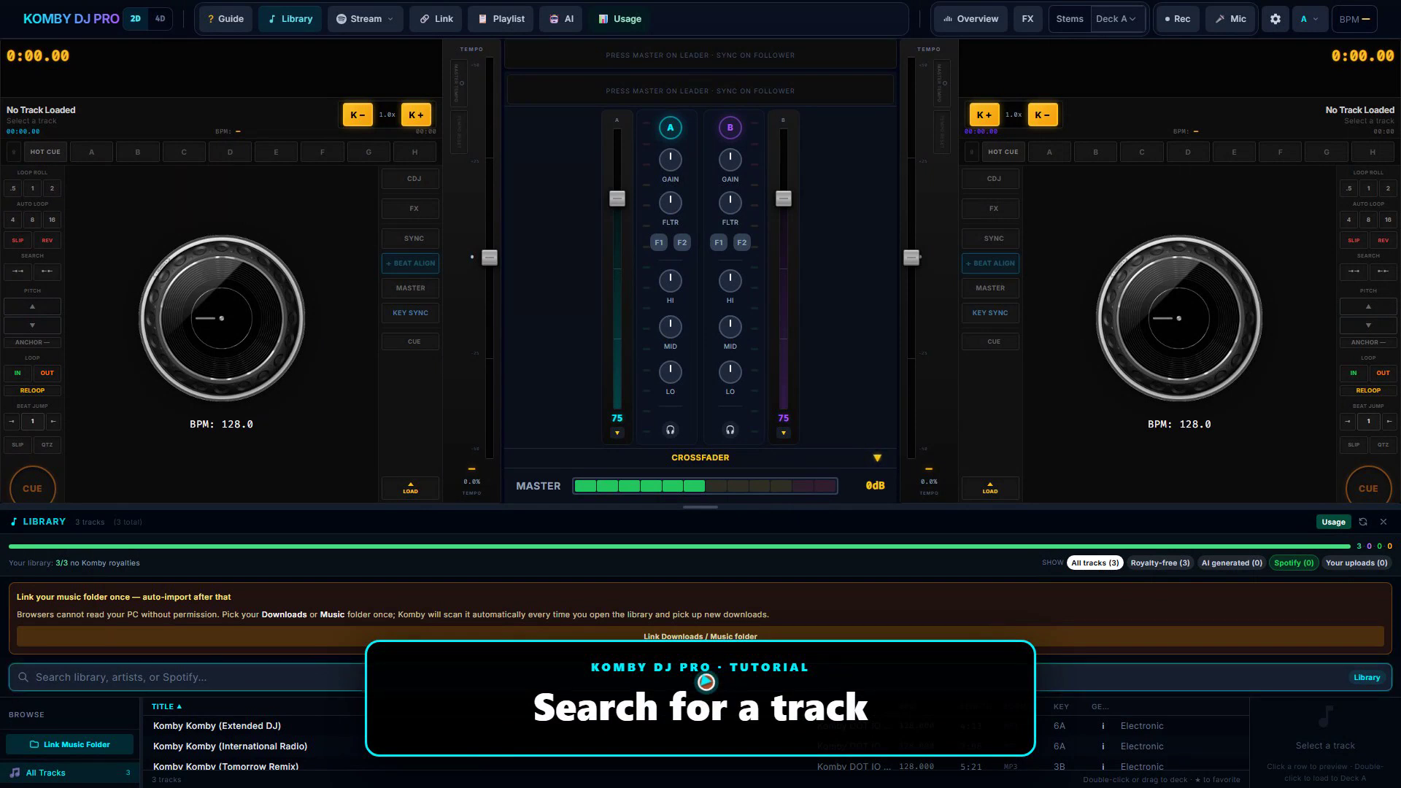
pyautogui.write('International Radio')
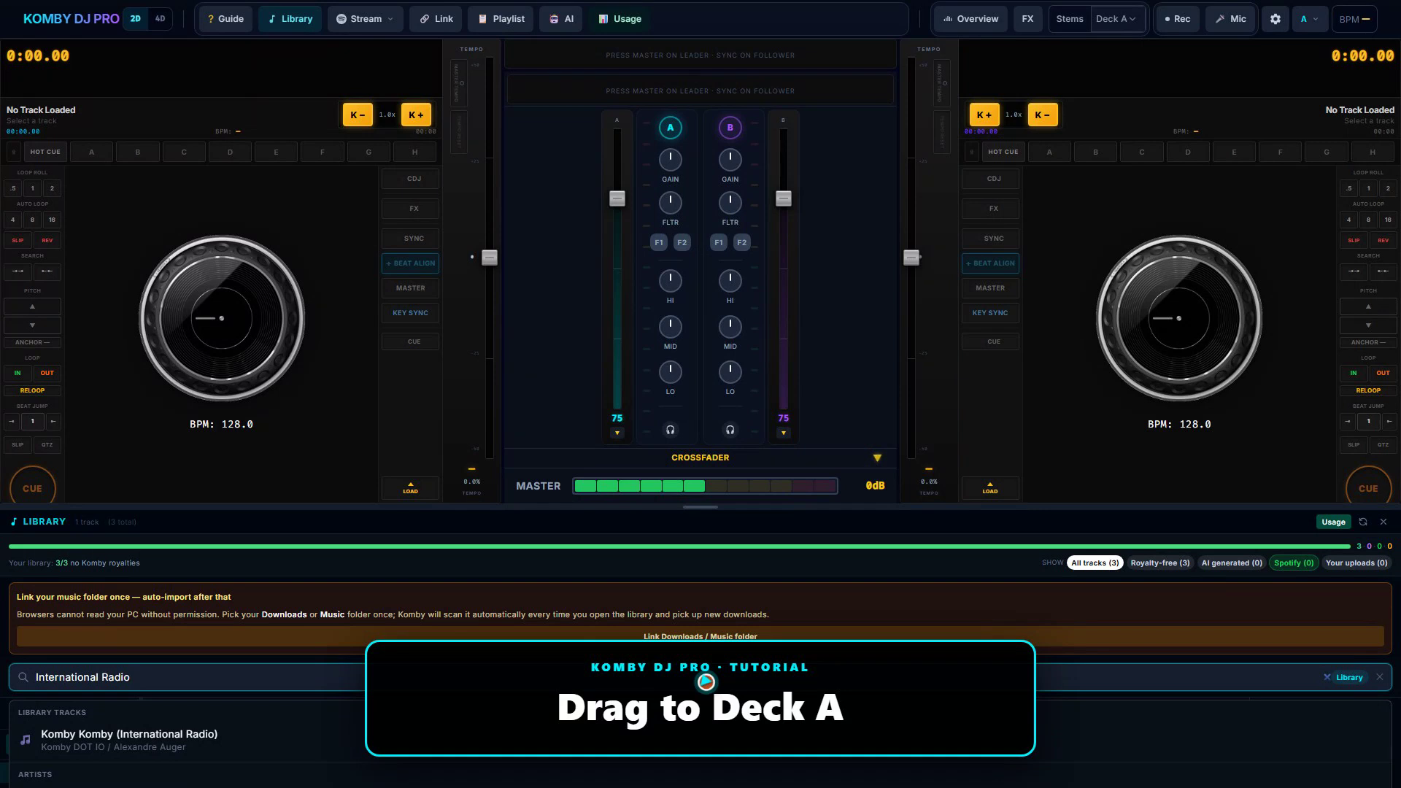
pyautogui.moveTo(718, 740); pyautogui.dragTo(257, 276)
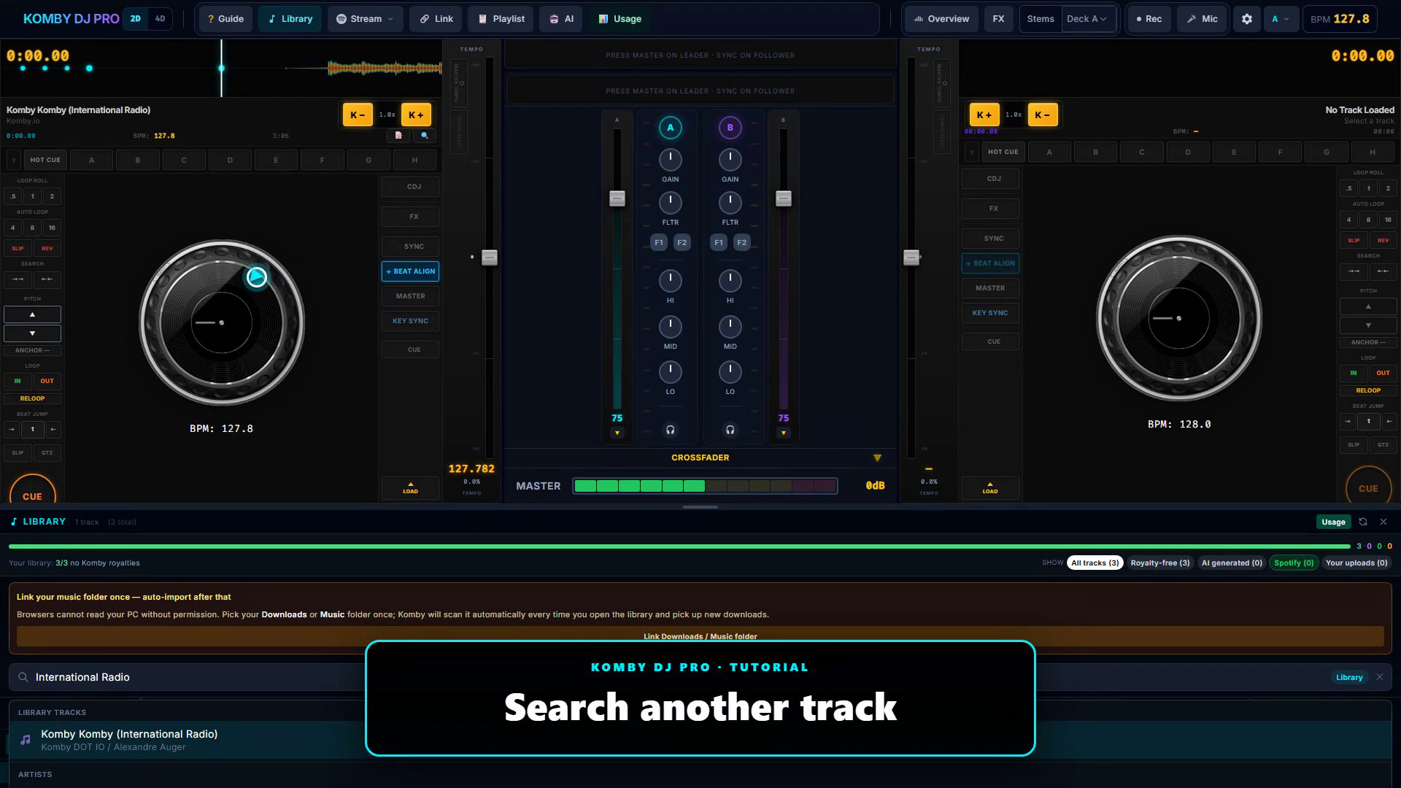
# - Replace the library search with "Extended DJ" and load Komby Komby (Extended DJ) onto Deck B
pyautogui.click(706, 682)
pyautogui.hotkey('ctrl', 'a')
pyautogui.write('Extended DJ')
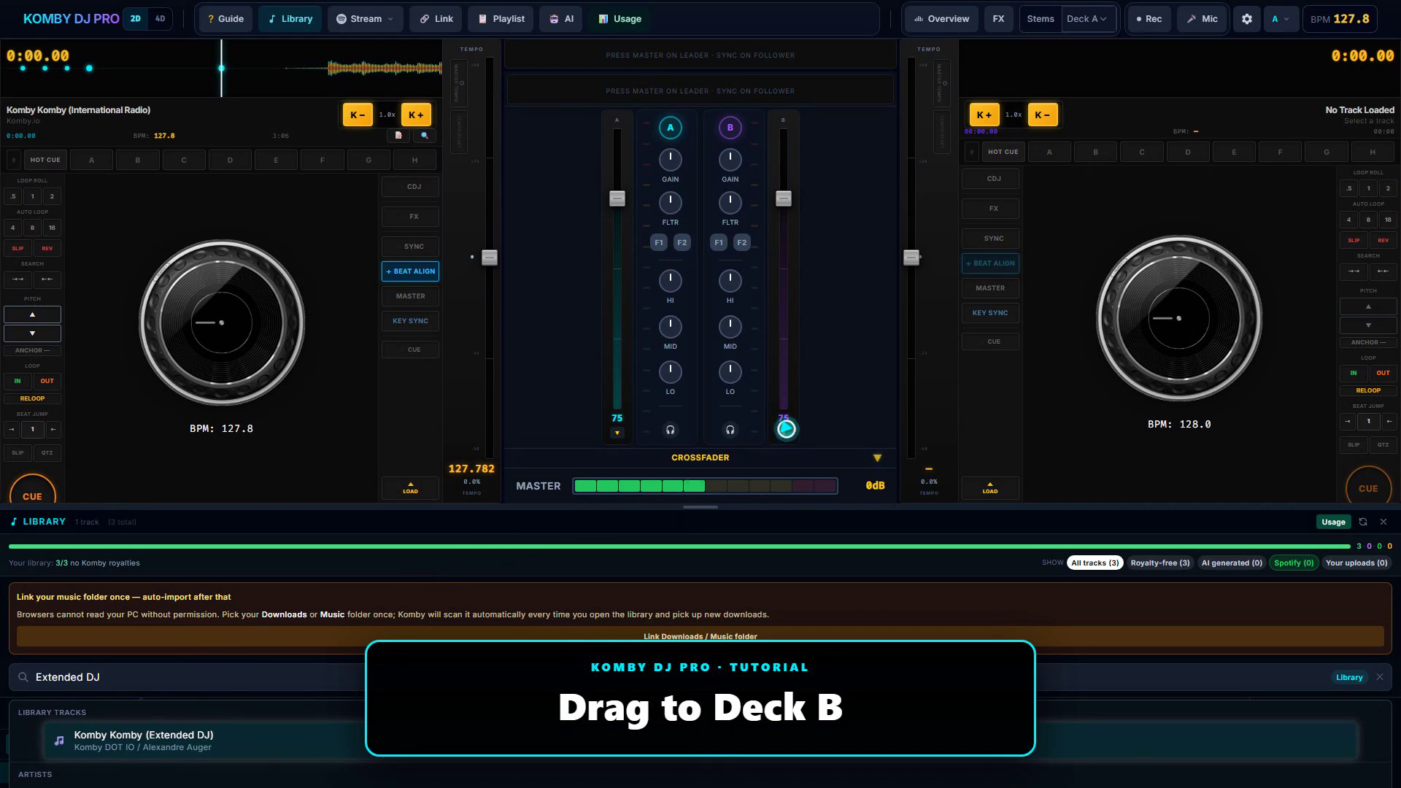
pyautogui.moveTo(1063, 316); pyautogui.dragTo(1155, 276)
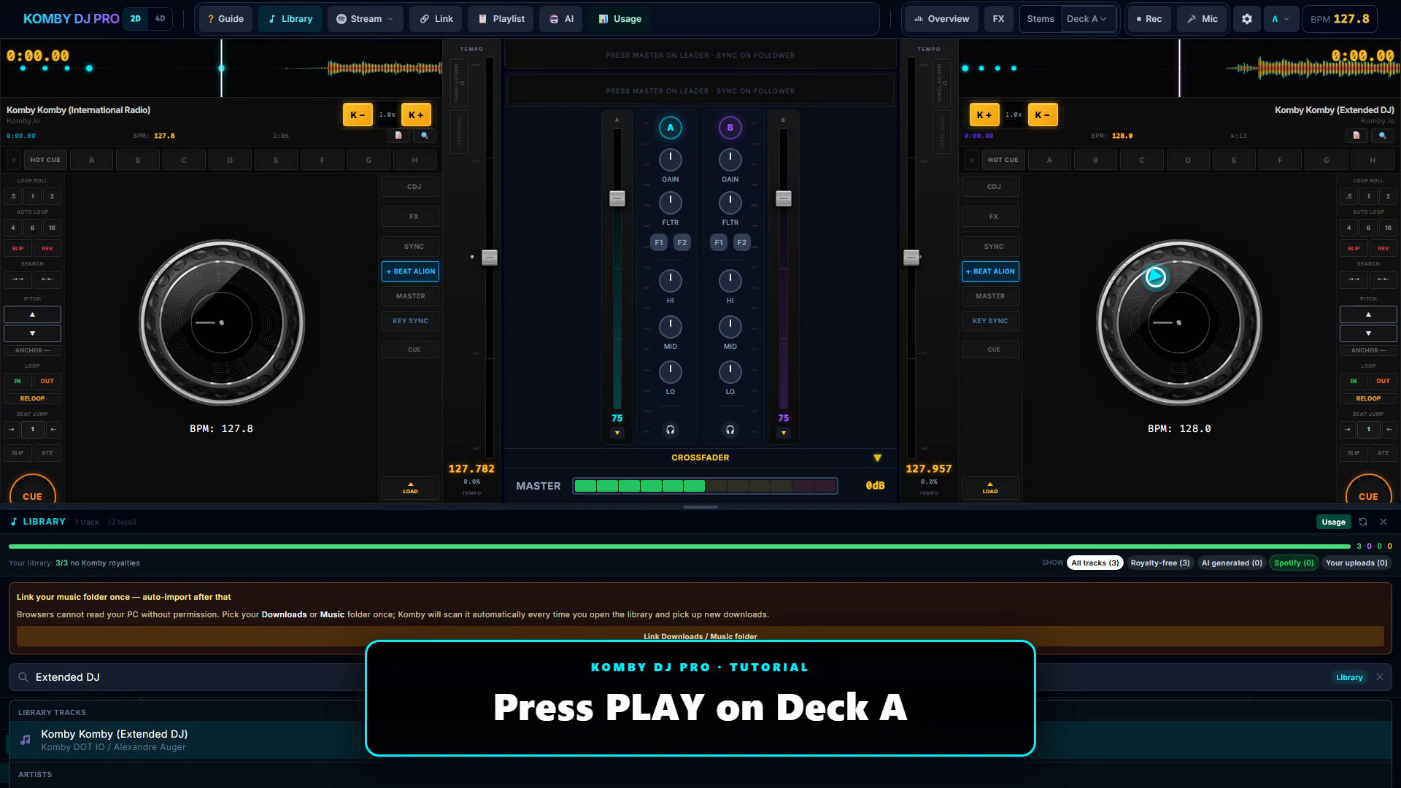
# - Start playback on Deck A and on Deck B
pyautogui.click(36, 474)
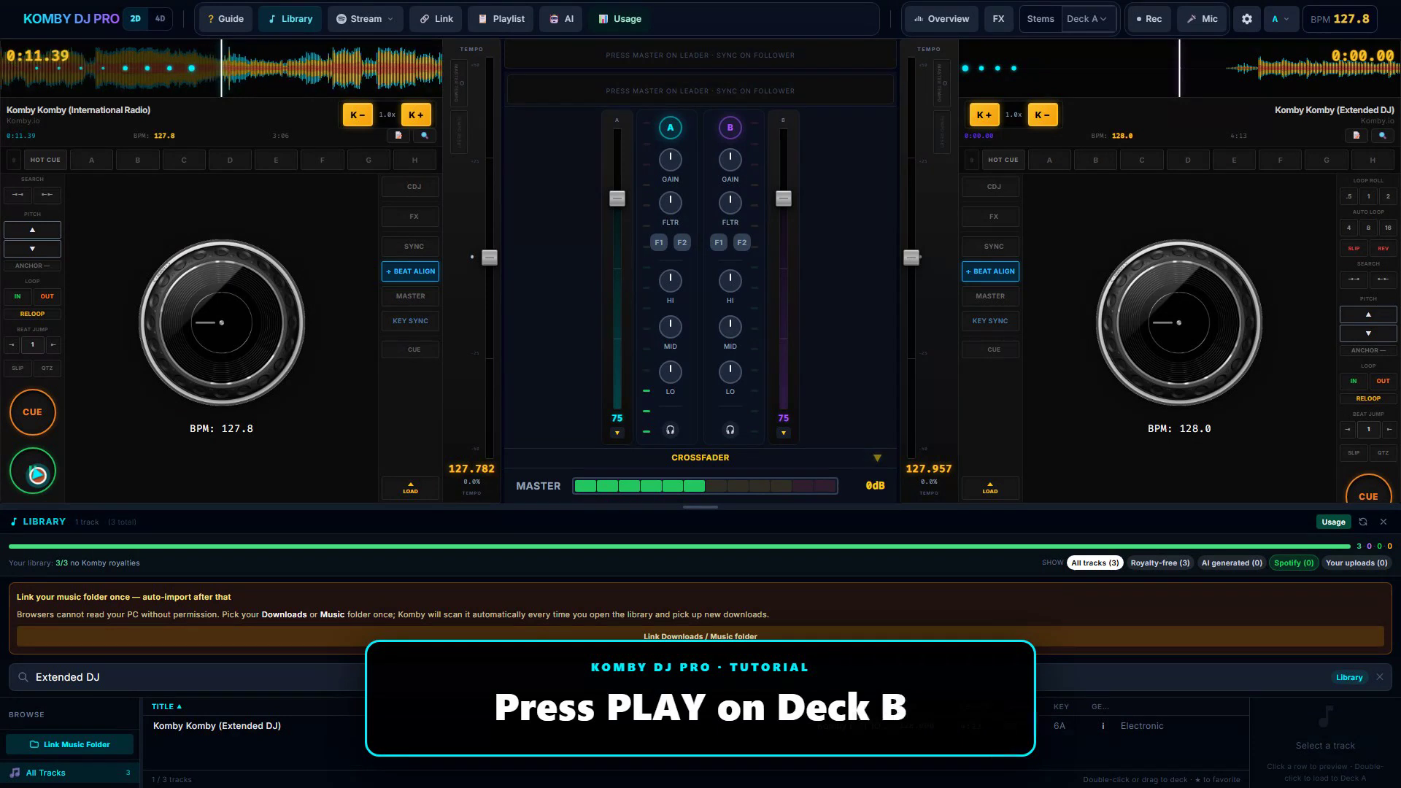
pyautogui.scroll(-2, 1368, 364)
pyautogui.click(1371, 473)
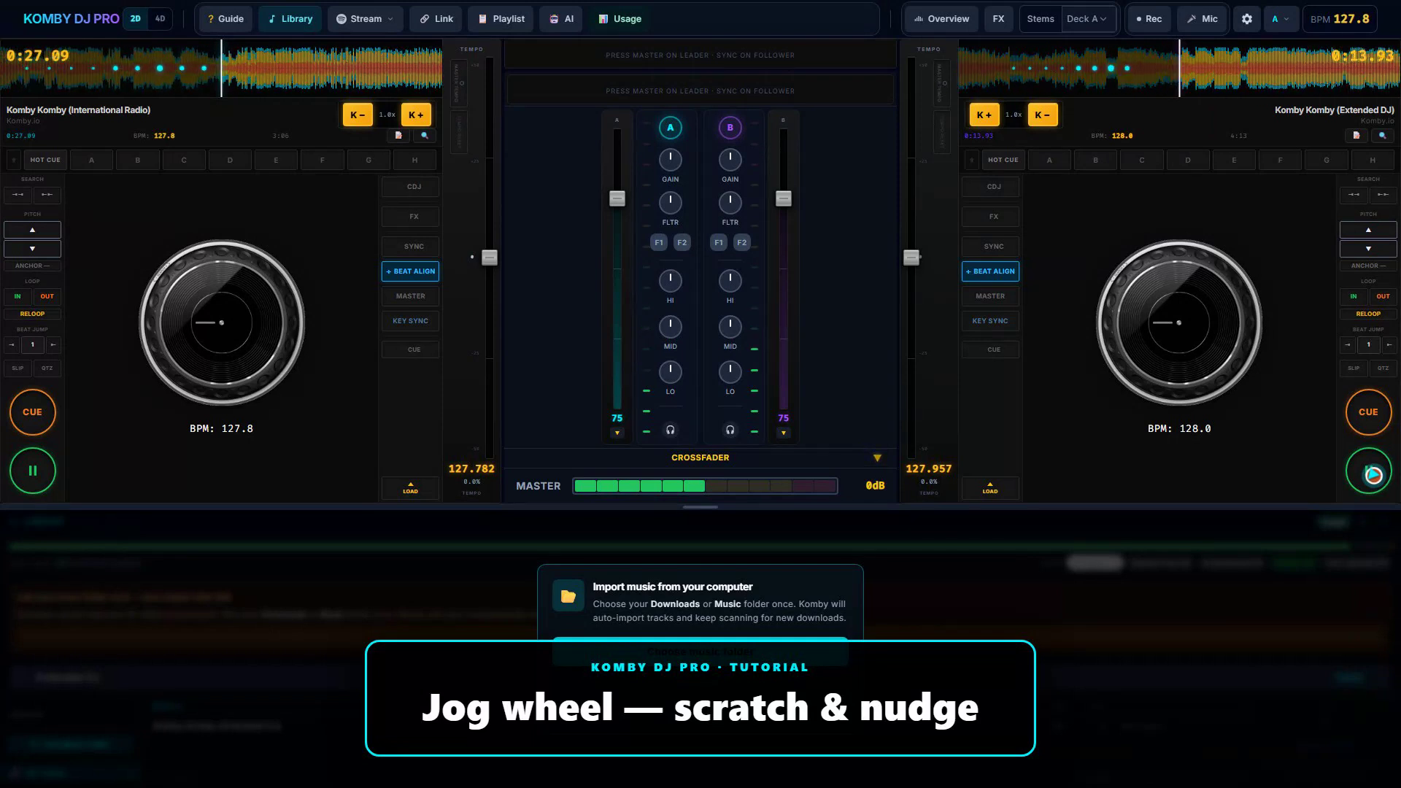
# - Nudge Deck A's jog wheel and restart its playback from the cue point
pyautogui.moveTo(228, 329)
pyautogui.mouseDown()
pyautogui.moveTo(256, 317)
pyautogui.moveTo(191, 305)
pyautogui.moveTo(219, 261)
pyautogui.moveTo(195, 342)
pyautogui.moveTo(198, 314)
pyautogui.moveTo(227, 328)
pyautogui.mouseUp()
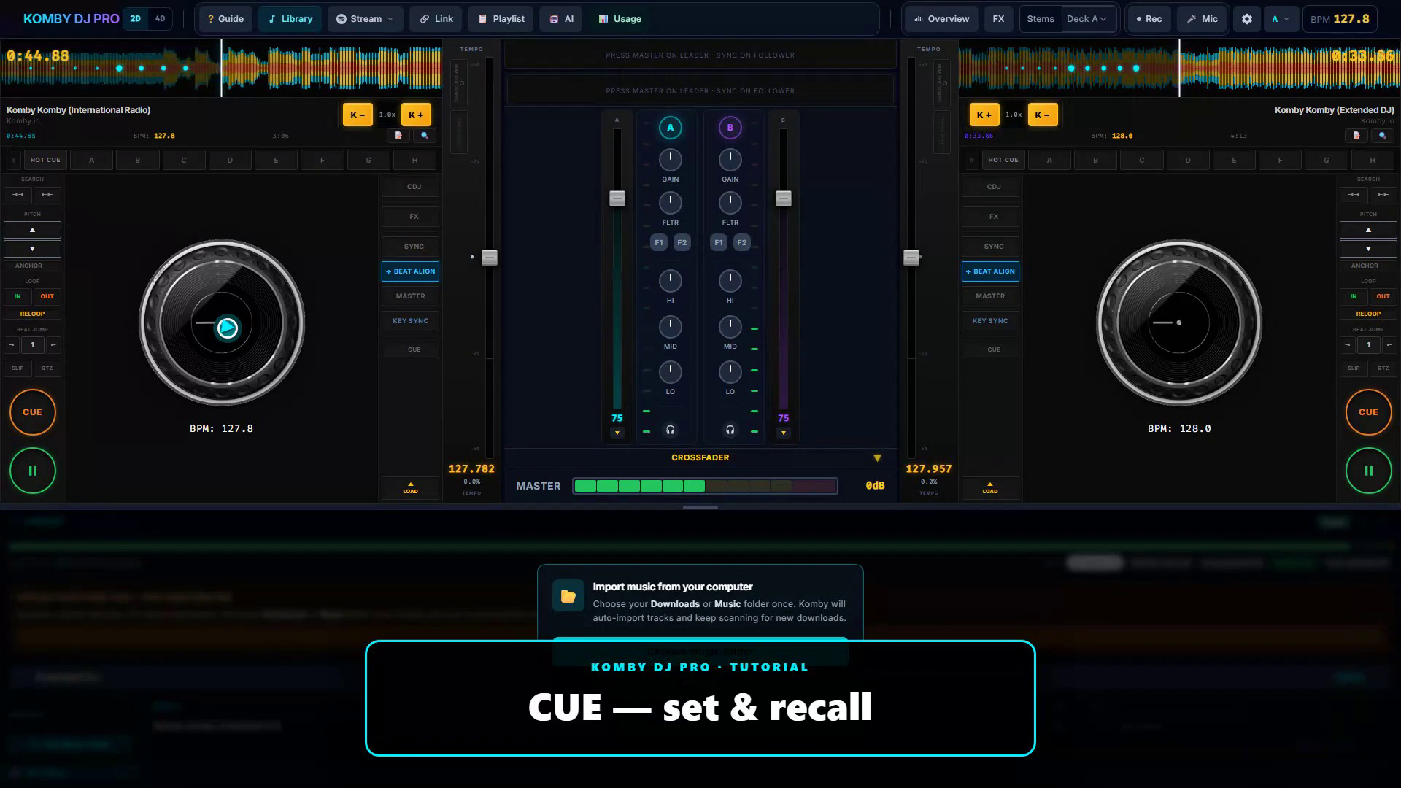
pyautogui.click(32, 412)
pyautogui.click(34, 473)
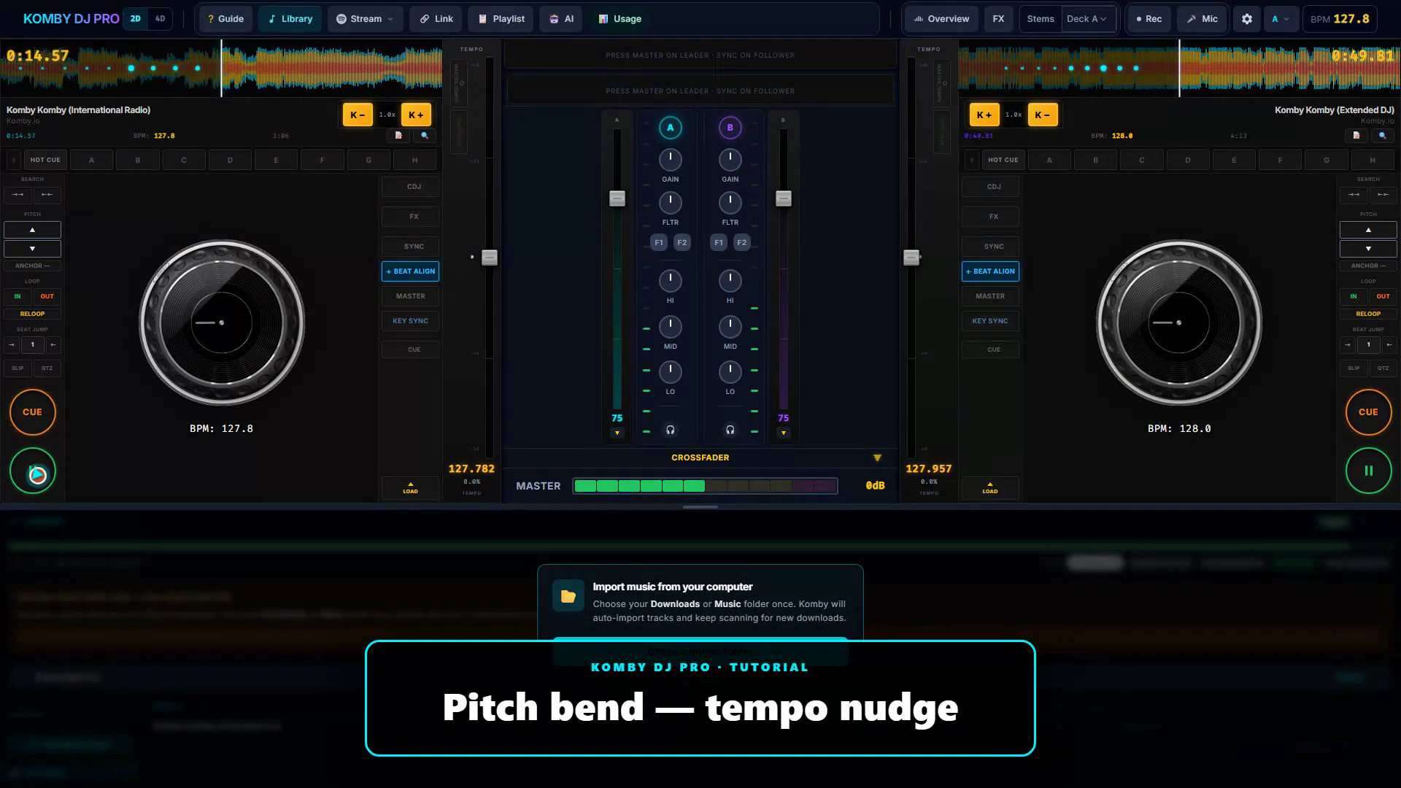
# - Nudge Deck B's tempo up and back down with pitch bend
pyautogui.click(1368, 229)
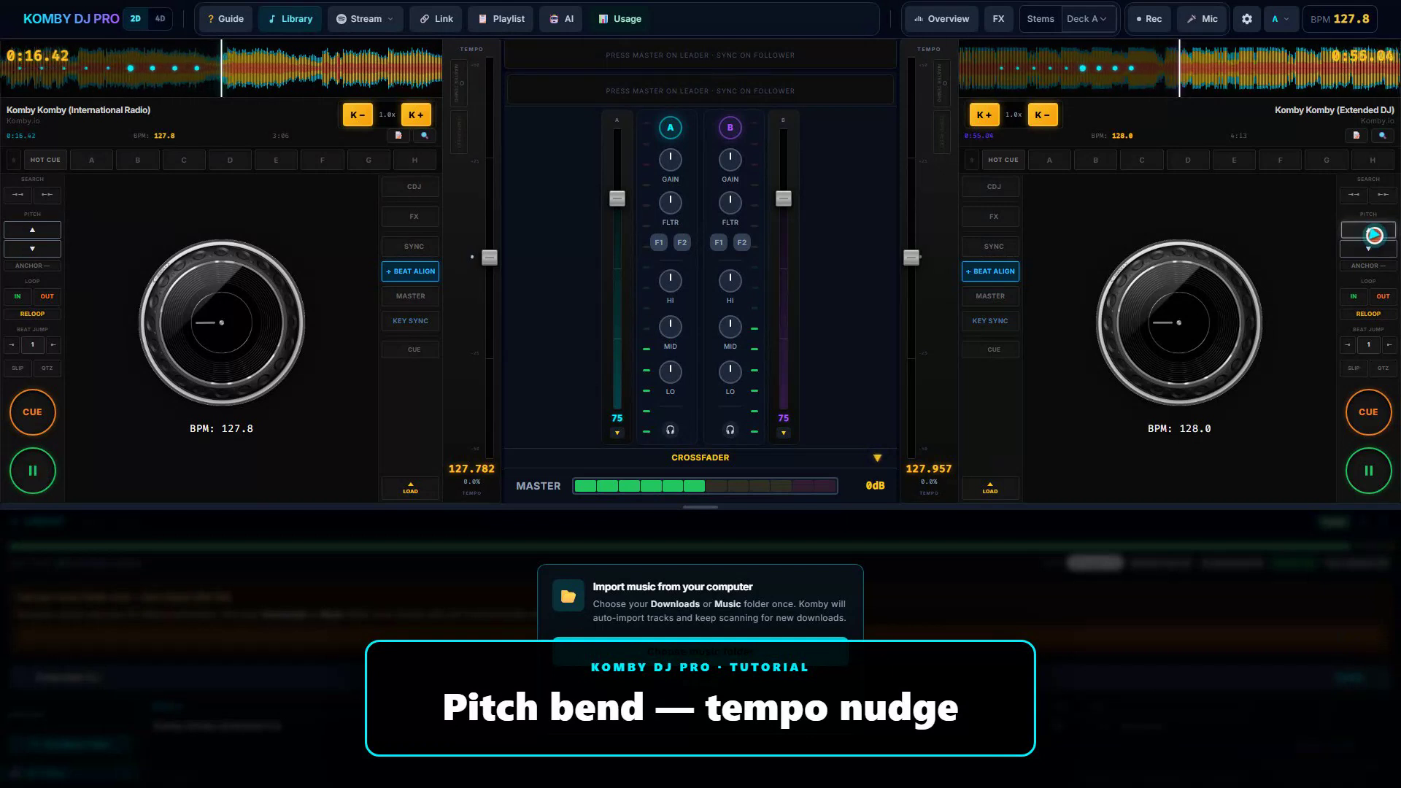
pyautogui.click(1368, 230)
pyautogui.click(1368, 249)
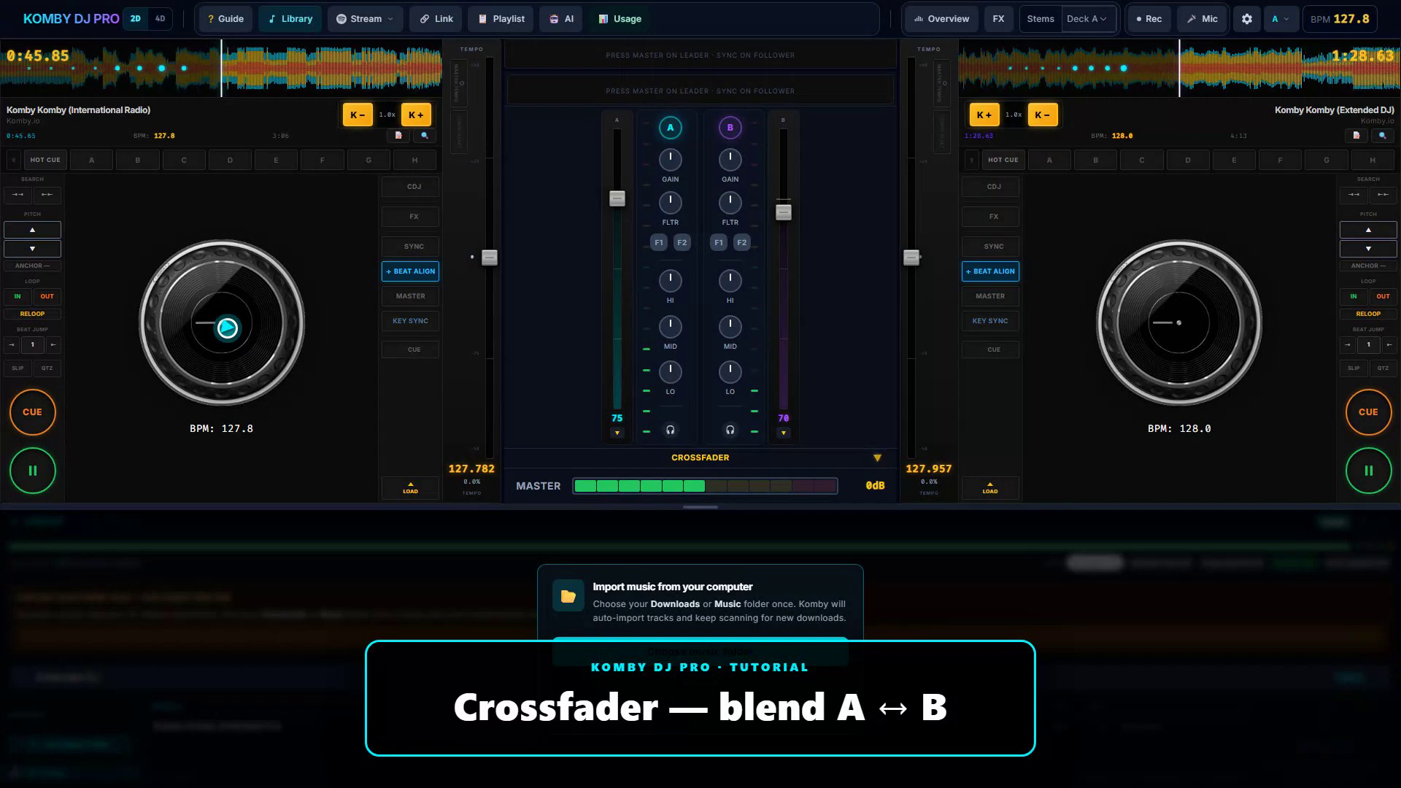
# - Expand the crossfader controls and shape Deck A's EQ, raising HI and LO and lowering MID
pyautogui.click(877, 457)
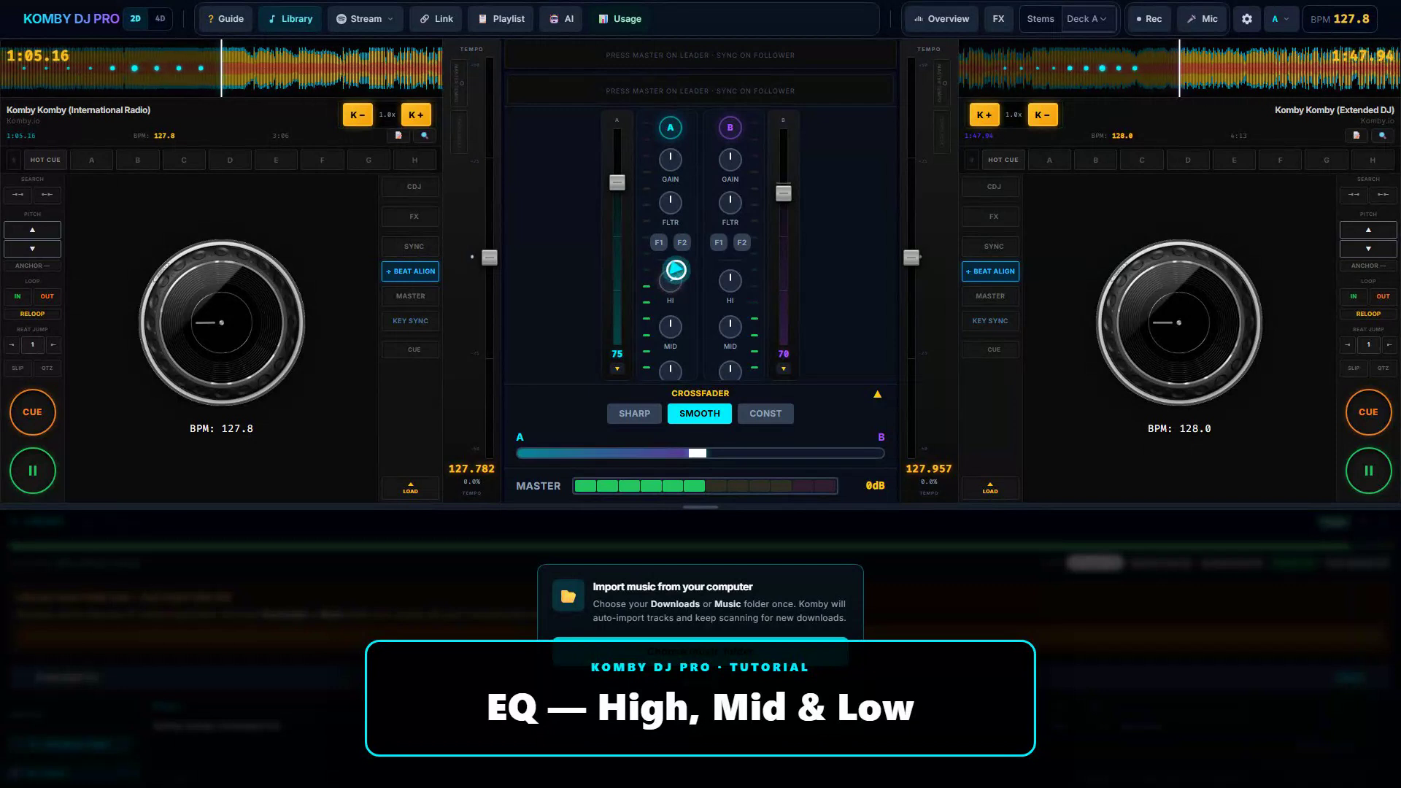
pyautogui.moveTo(672, 326); pyautogui.dragTo(676, 345)
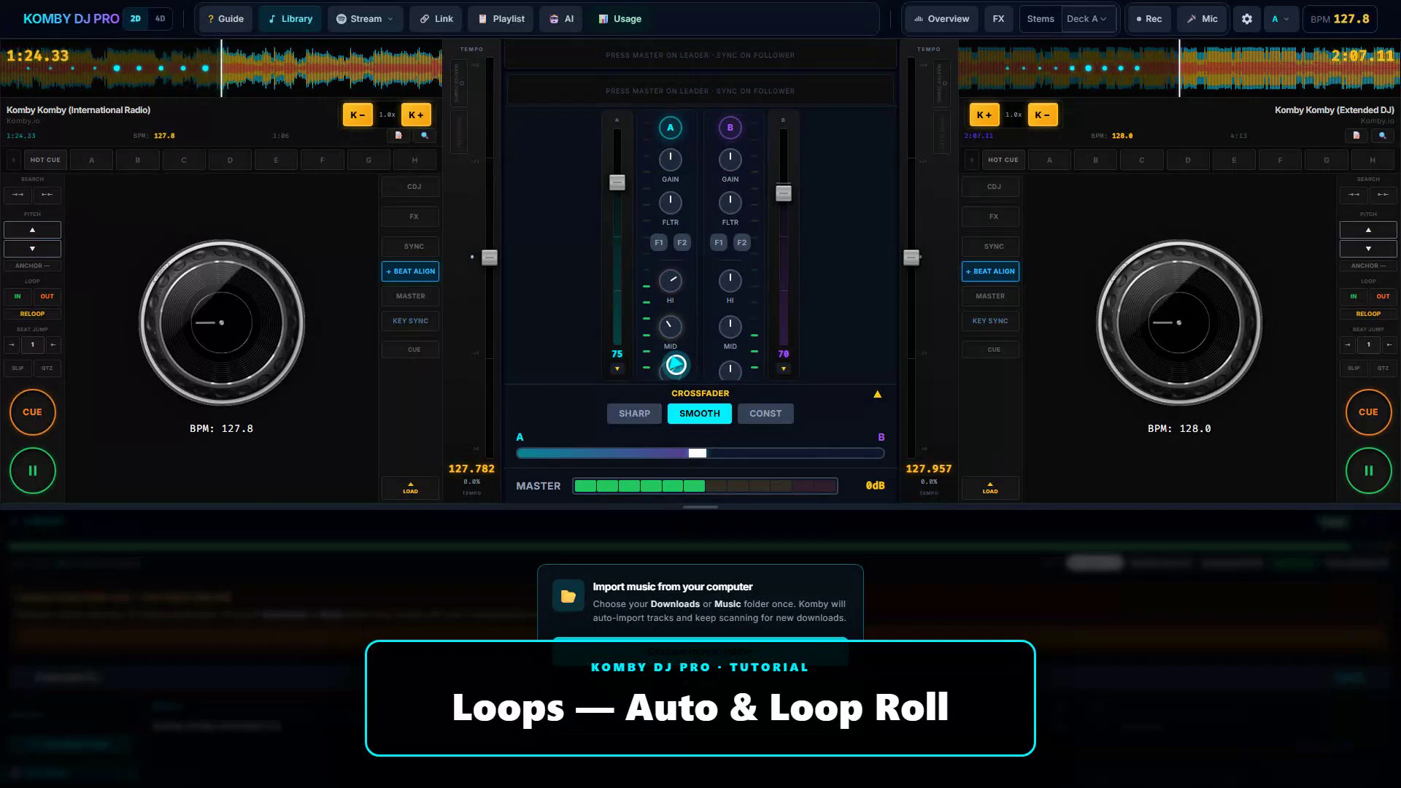
# - Start an 8-beat auto loop on Deck B and trigger a 1-beat loop roll
pyautogui.scroll(1, 1368, 228)
pyautogui.click(1370, 229)
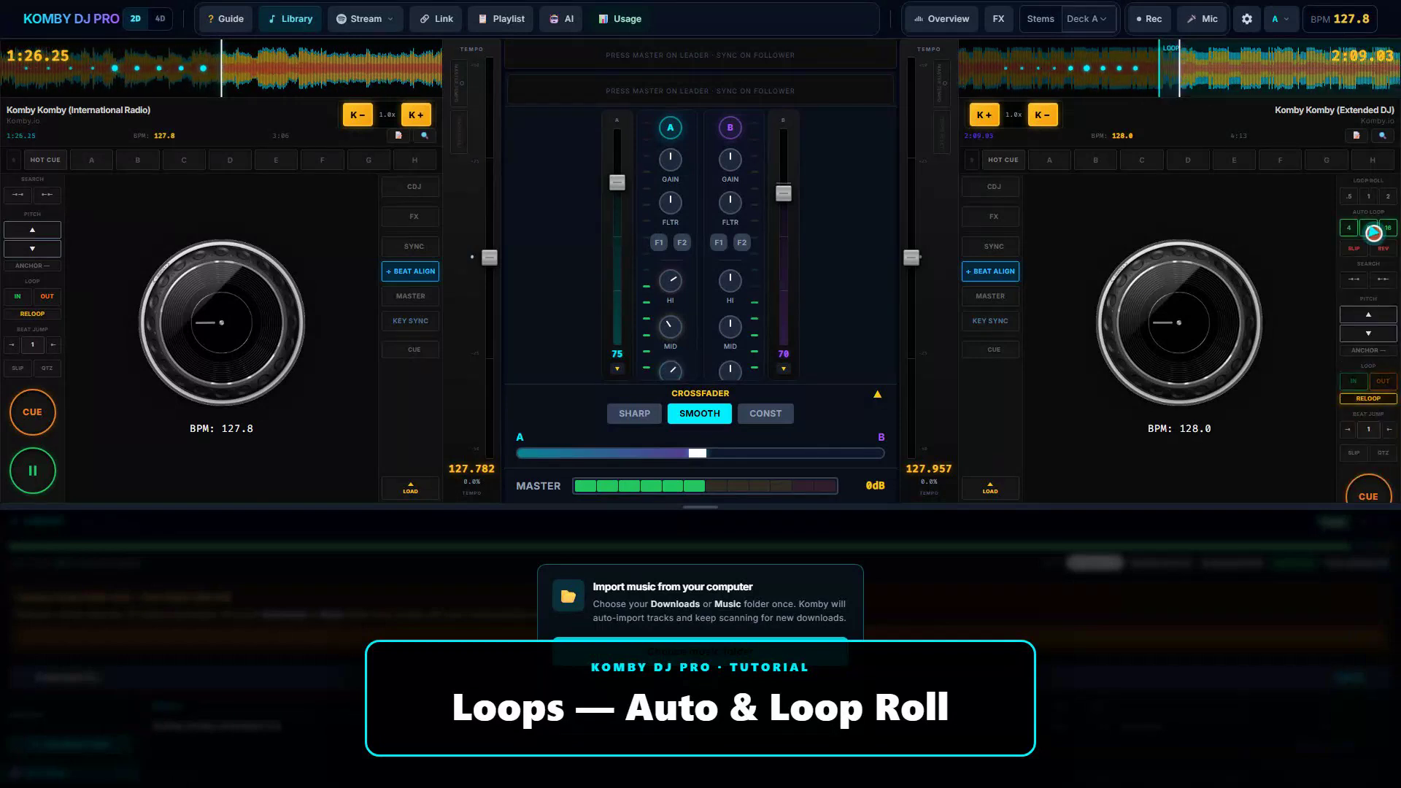
pyautogui.click(1373, 201)
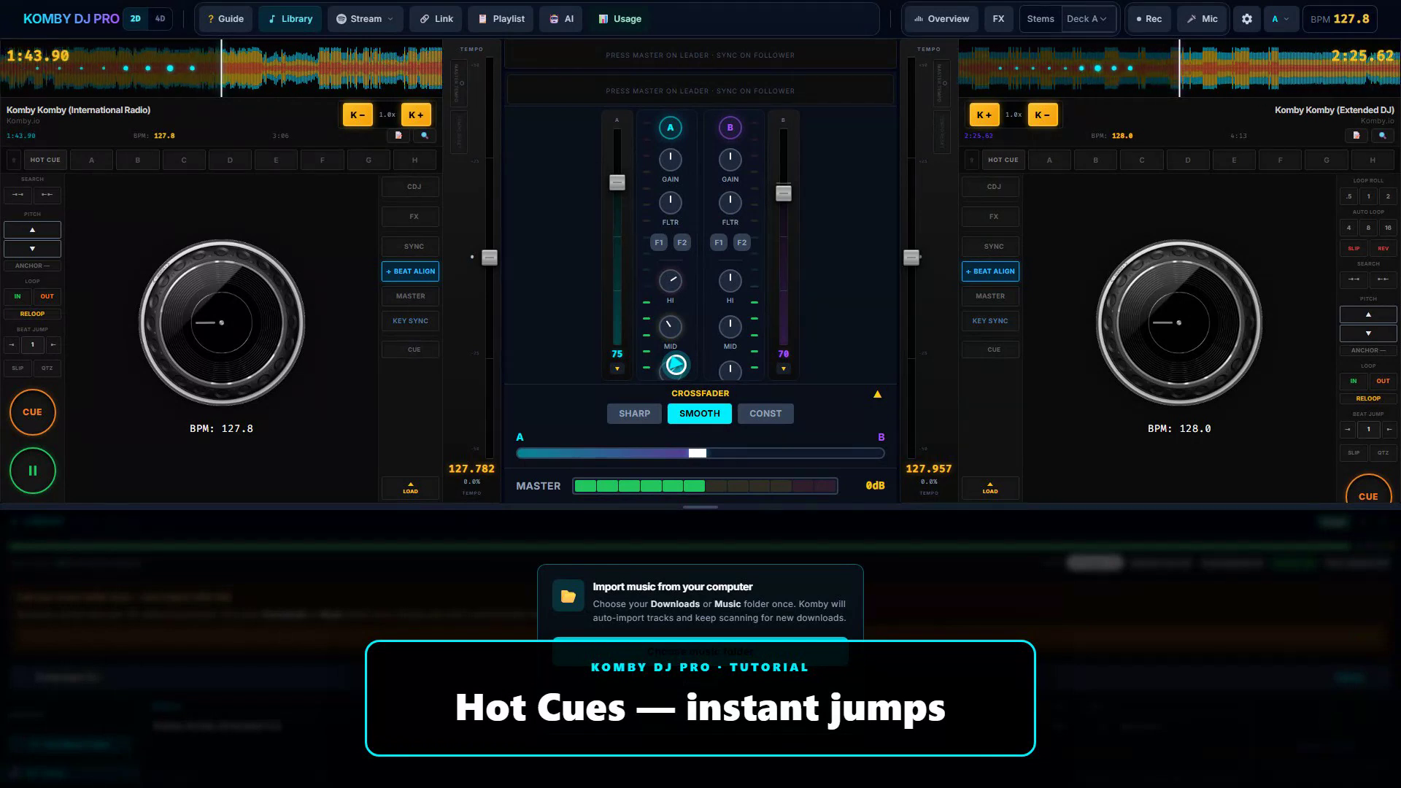
# - Set hot cue A on Deck A and match Deck B to it with Sync and Beat Align
pyautogui.click(97, 166)
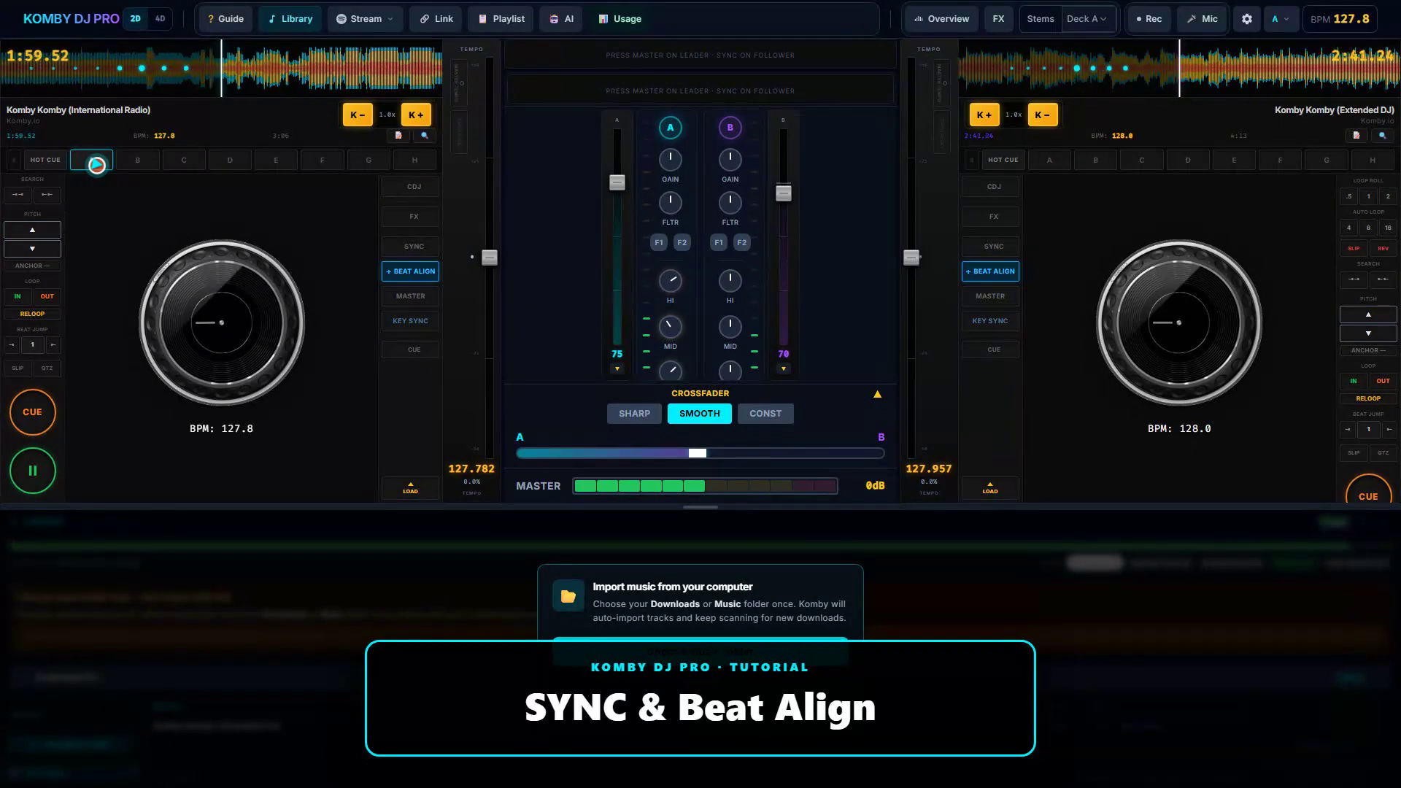
pyautogui.click(996, 252)
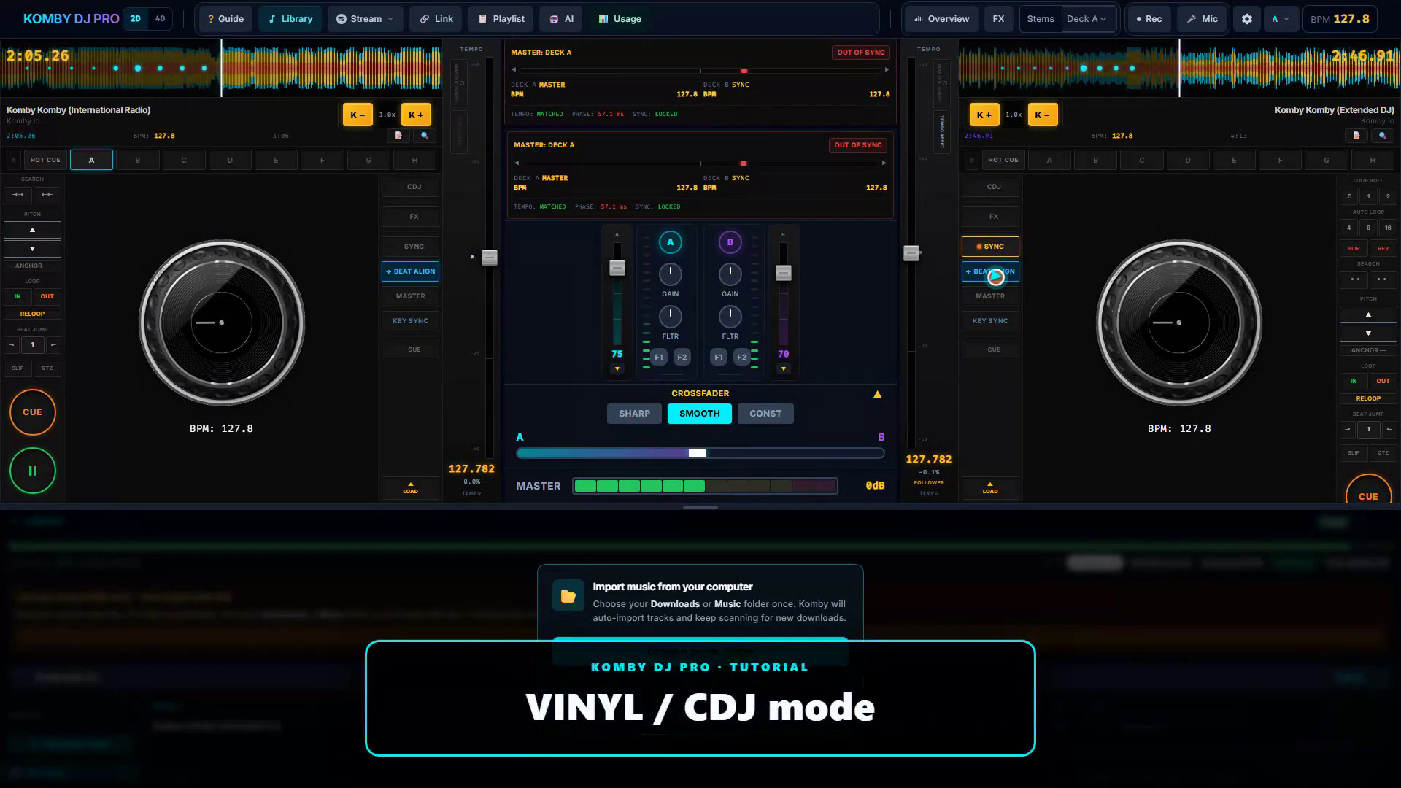
pyautogui.click(996, 276)
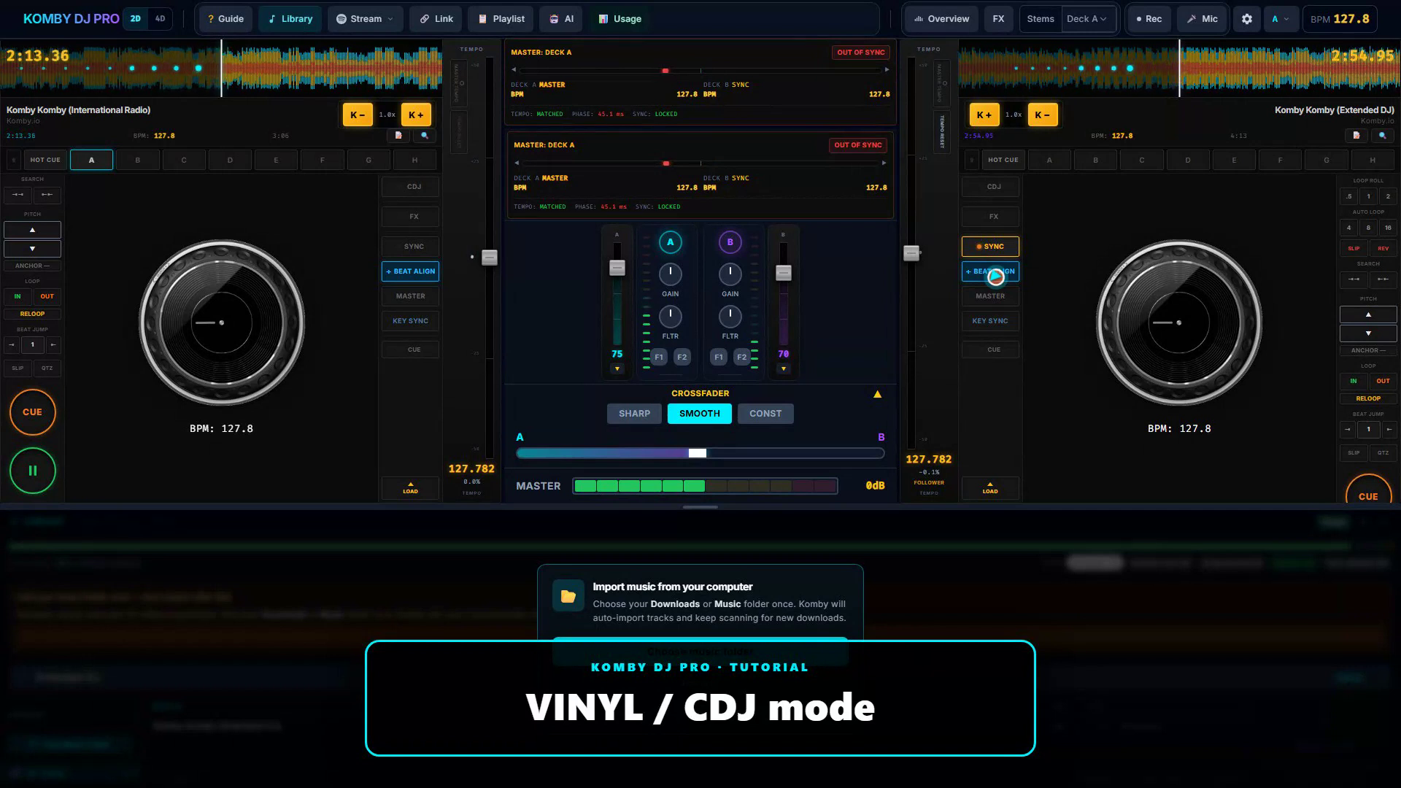
# - Switch Deck A to vinyl mode and back to CDJ mode
pyautogui.click(415, 190)
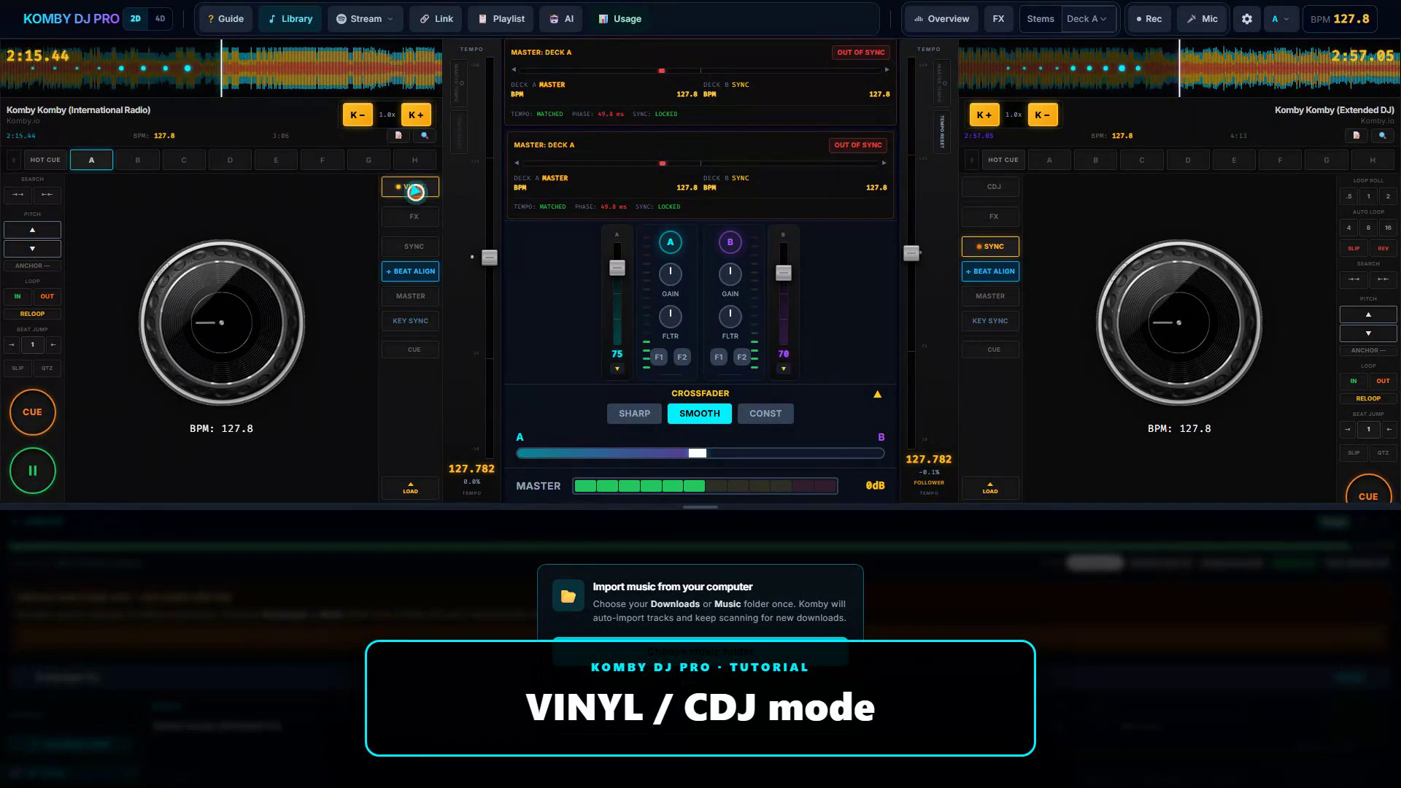
pyautogui.click(415, 191)
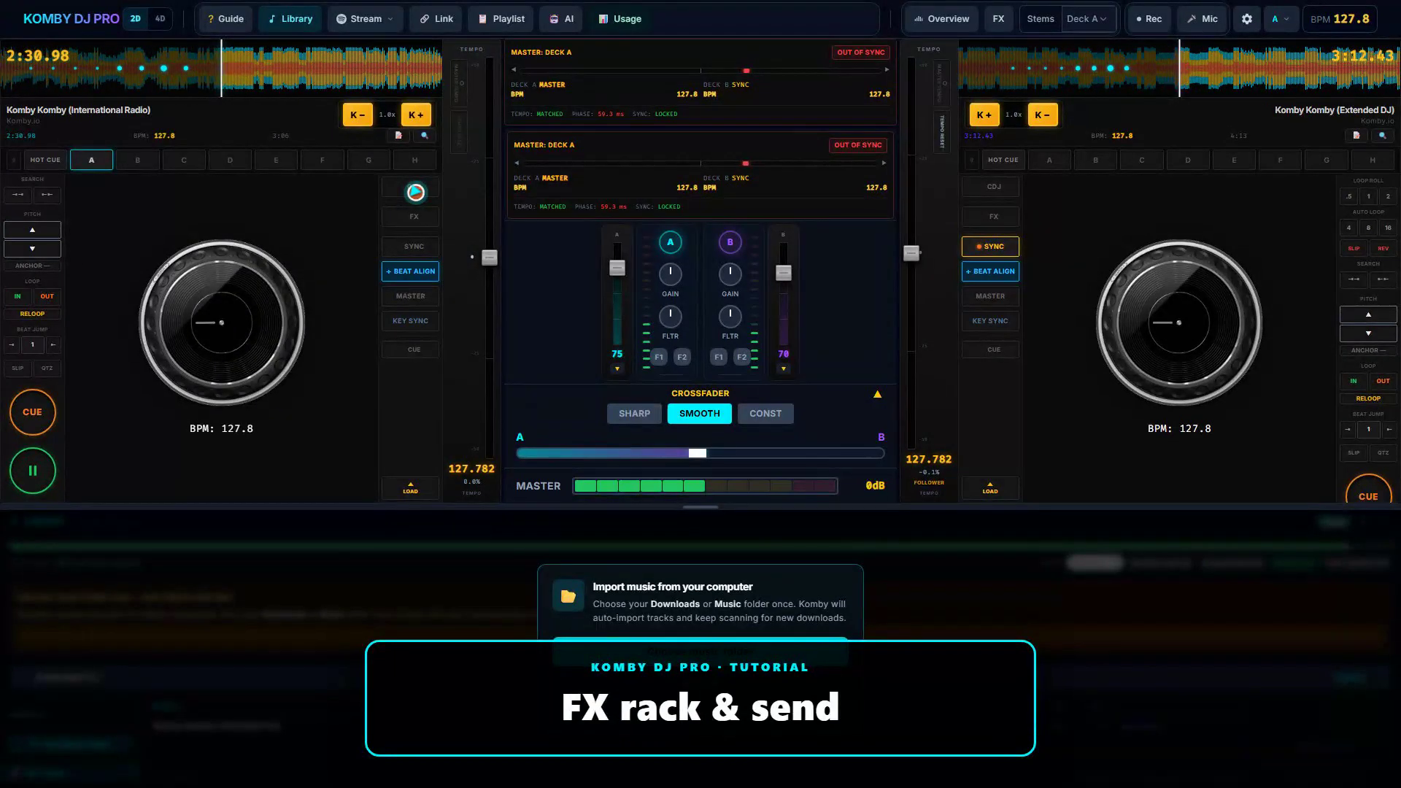
# - Show the FX rack, toggle the F1 effect send on Deck A's channel, and hide the rack again
pyautogui.click(1000, 20)
pyautogui.scroll(-1, 673, 376)
pyautogui.click(673, 375)
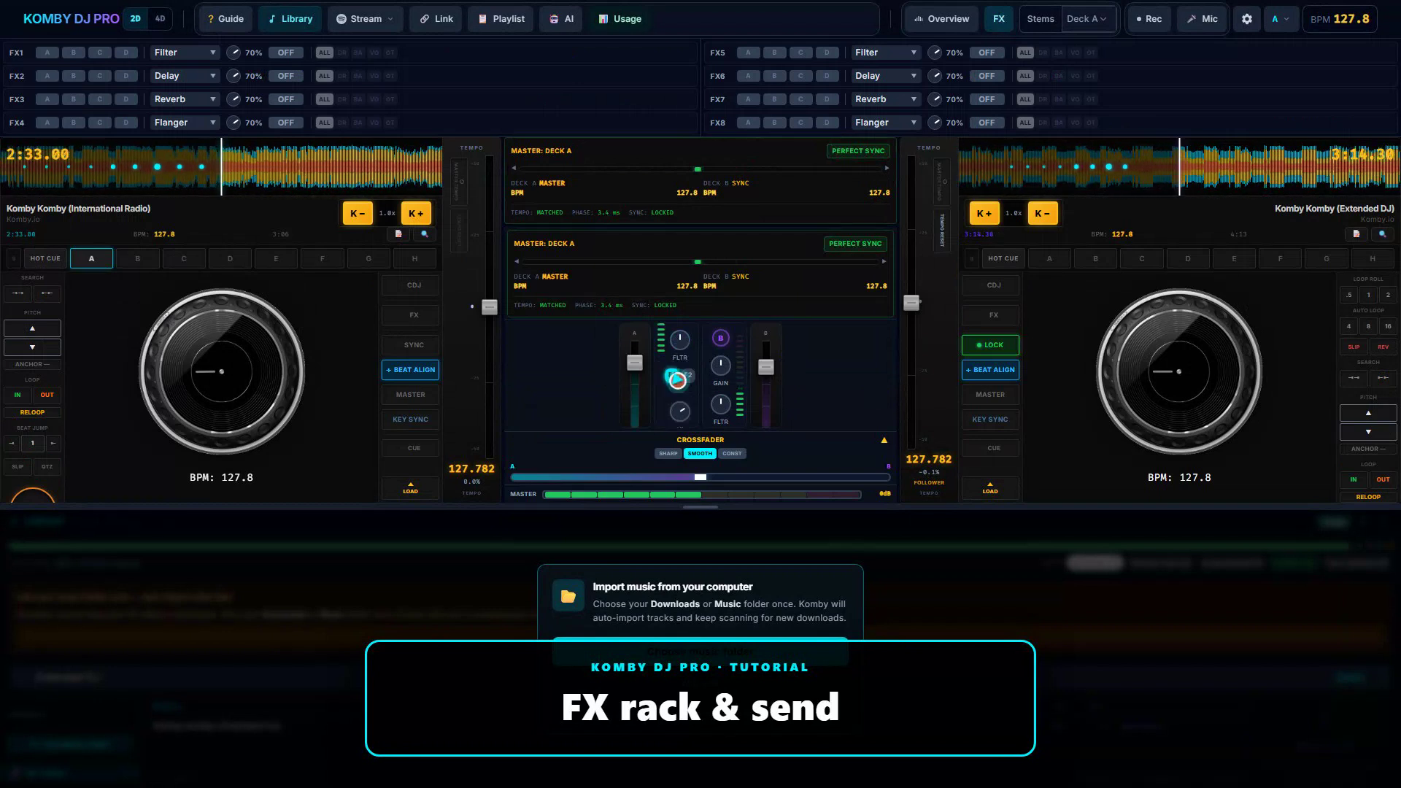
pyautogui.click(1002, 22)
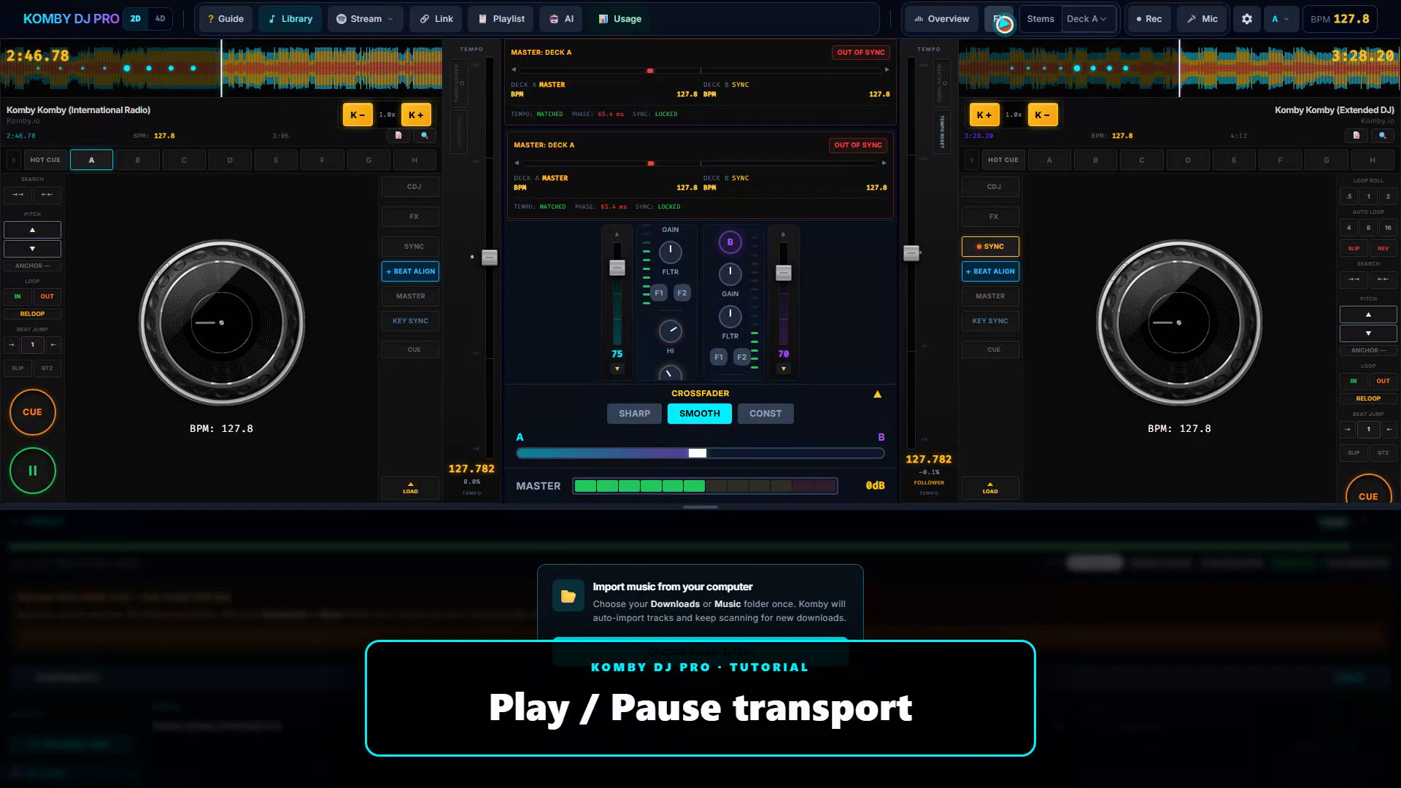
# - Pause and resume Deck A's playback, and enable headphone pre-listen on Deck B's channel
pyautogui.click(33, 470)
pyautogui.click(35, 473)
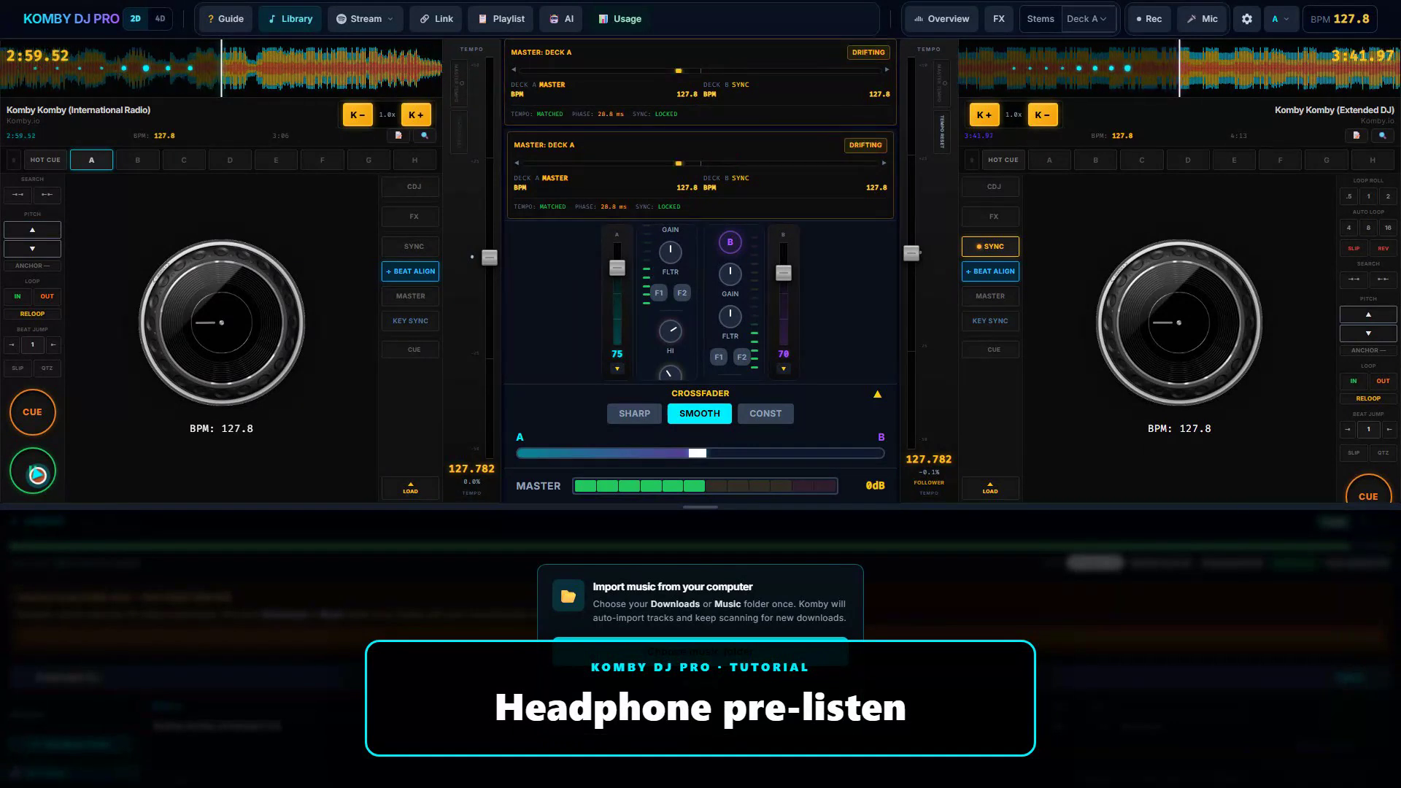
pyautogui.scroll(-2, 736, 376)
pyautogui.click(735, 376)
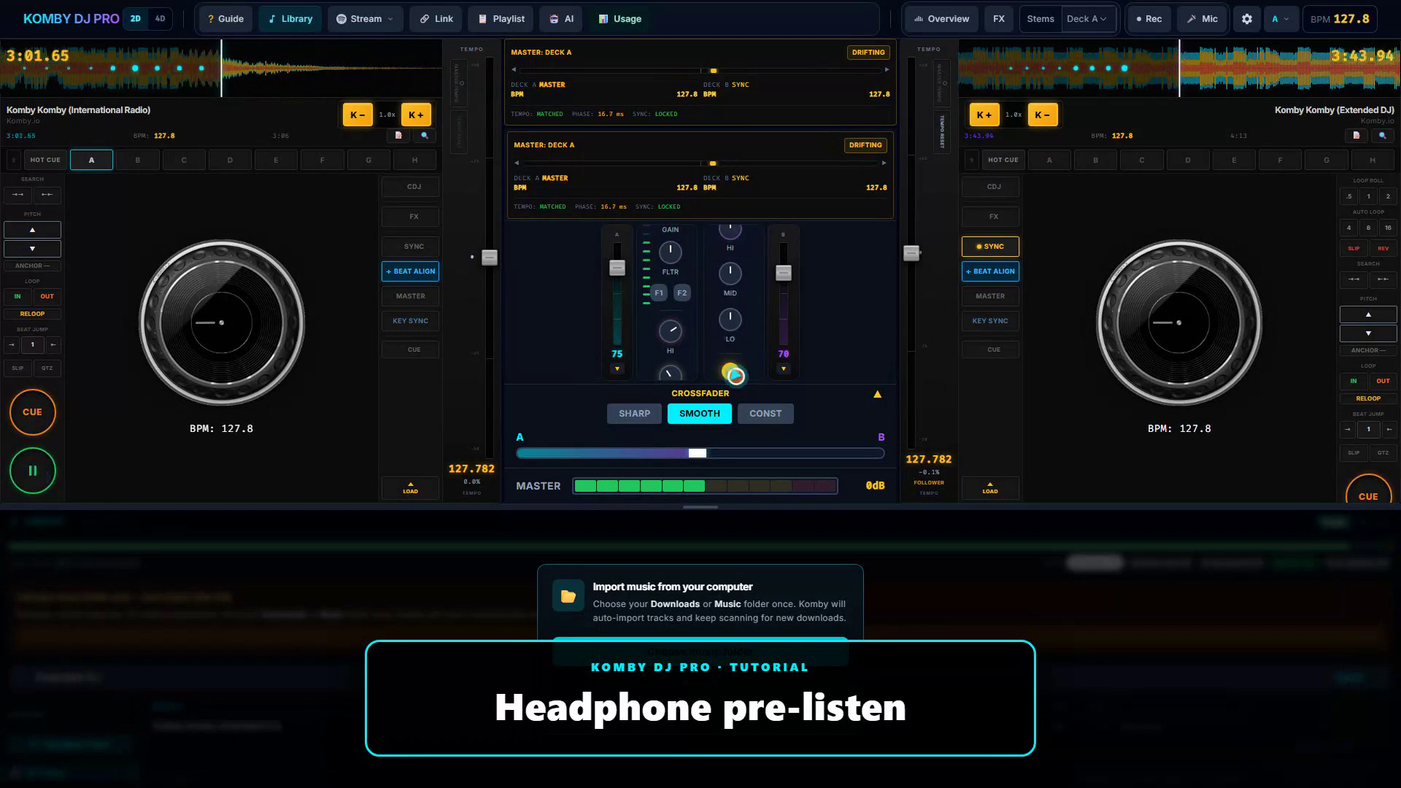